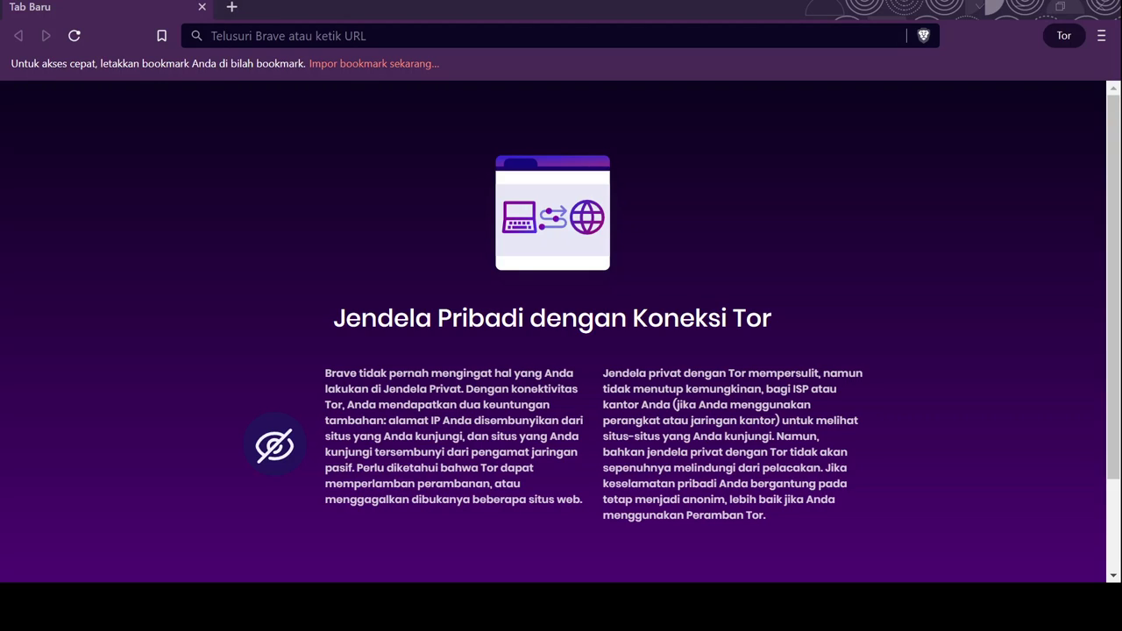
# Load developer.microsoft.com/en-us/microsoft-edge/tools/vms/ in Brave's address bar
pyautogui.click(351, 35)
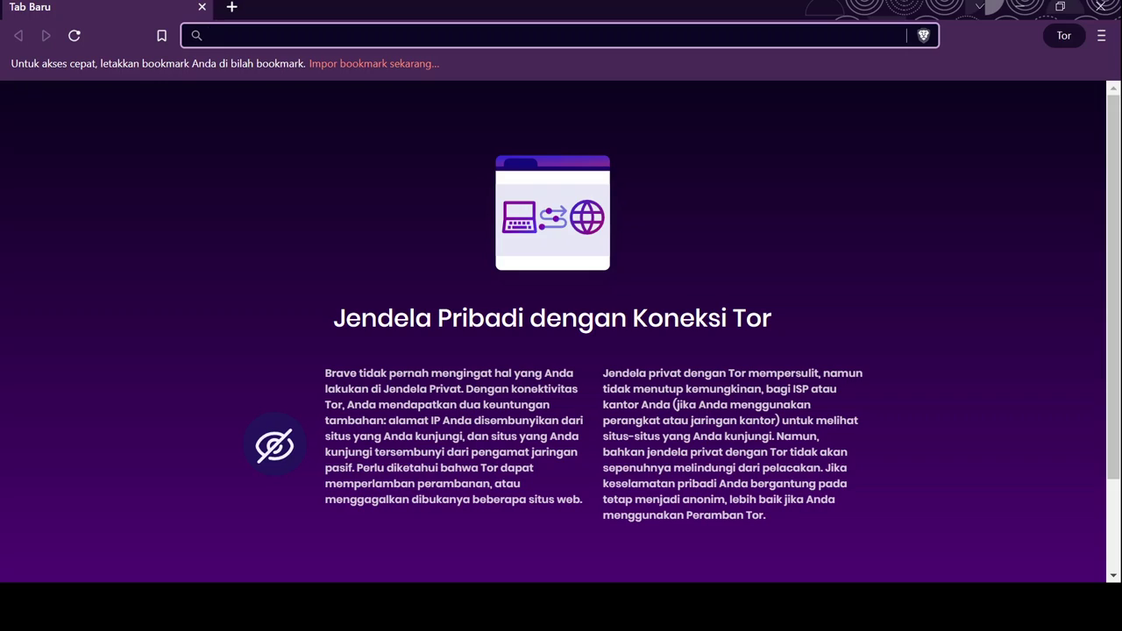
pyautogui.write('https://developer.microsoft.com/en-us/microsoft-edge/tools/vms/')
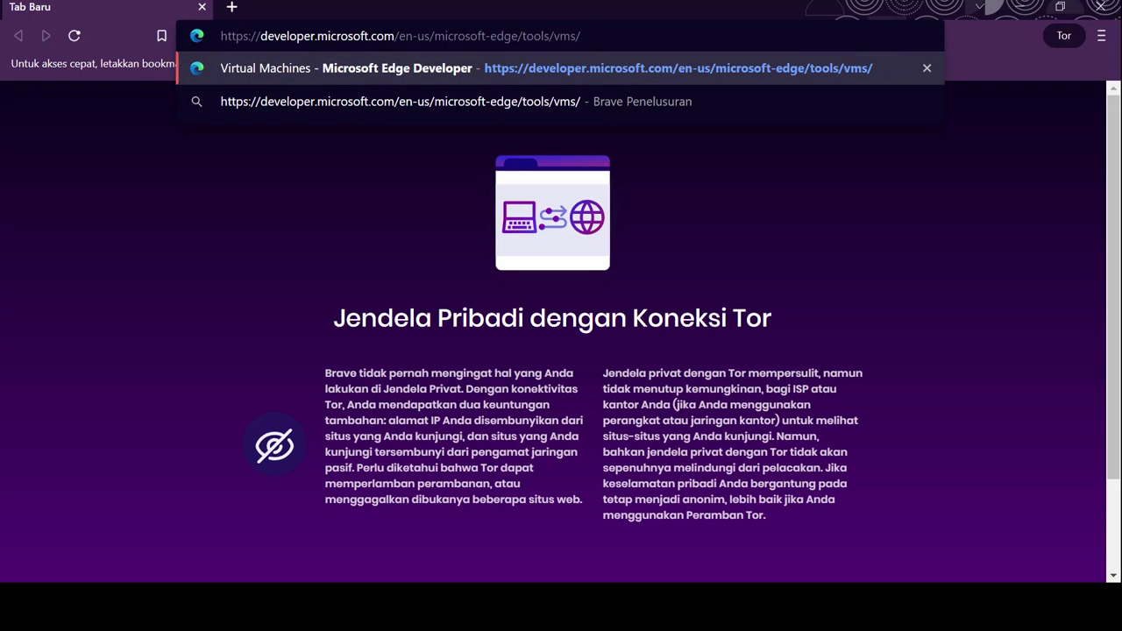
pyautogui.press('Return')
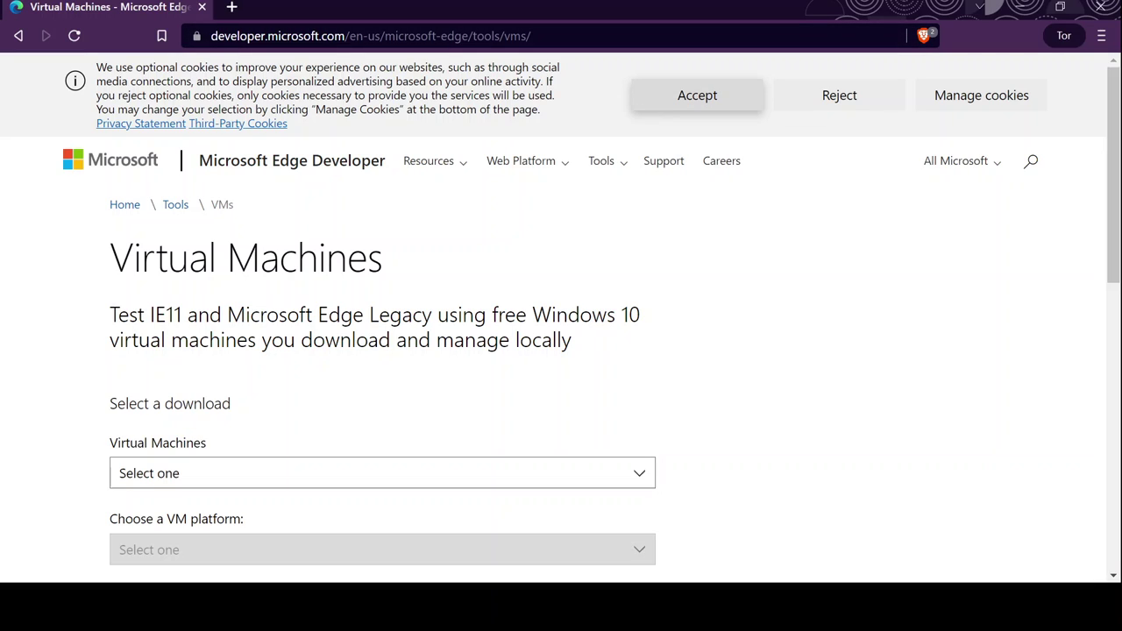
# Accept the site's cookies and scroll down to the virtual machine download selectors
pyautogui.click(697, 94)
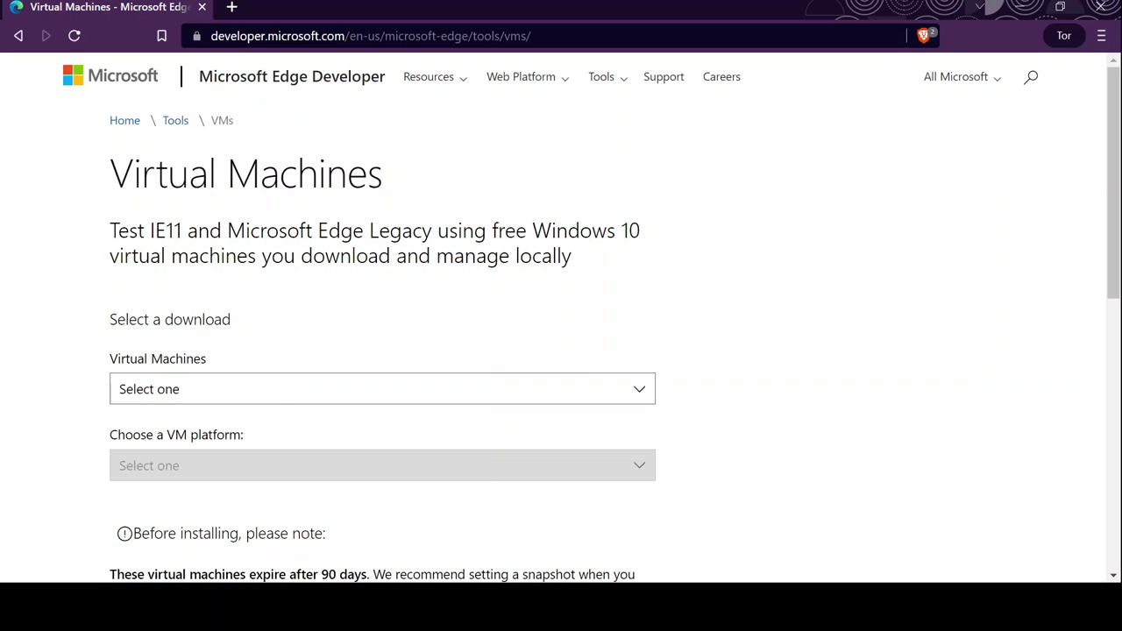
pyautogui.scroll(-1, 614, 315)
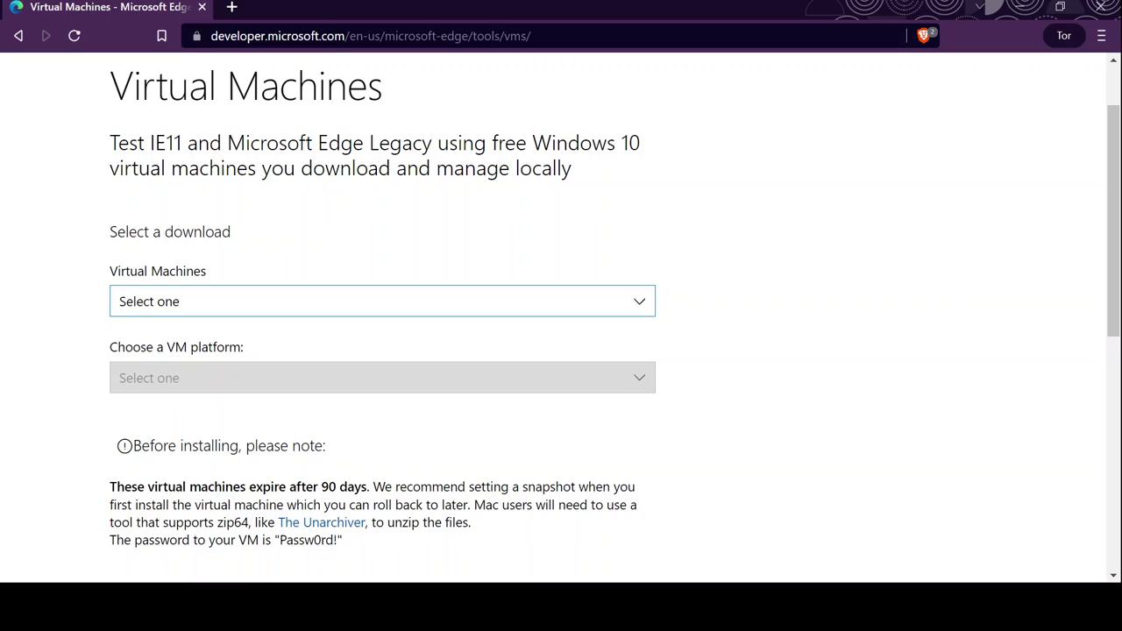
# Choose MSEdge on Win10 (x64) Stable 1809 for VMware (Windows, Mac) and request the .zip download
pyautogui.press('Down')
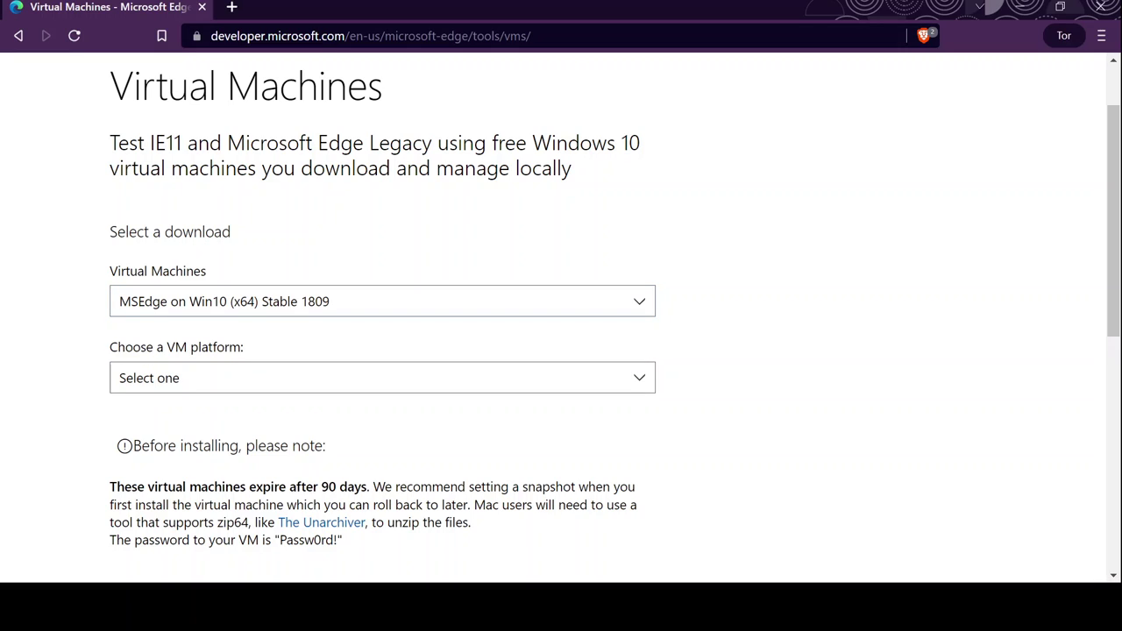
pyautogui.press('Tab')
pyautogui.press('Tab')
pyautogui.press('Tab')
pyautogui.hotkey('shift', 'Tab')
pyautogui.hotkey('shift', 'Tab')
pyautogui.hotkey('shift', 'Tab')
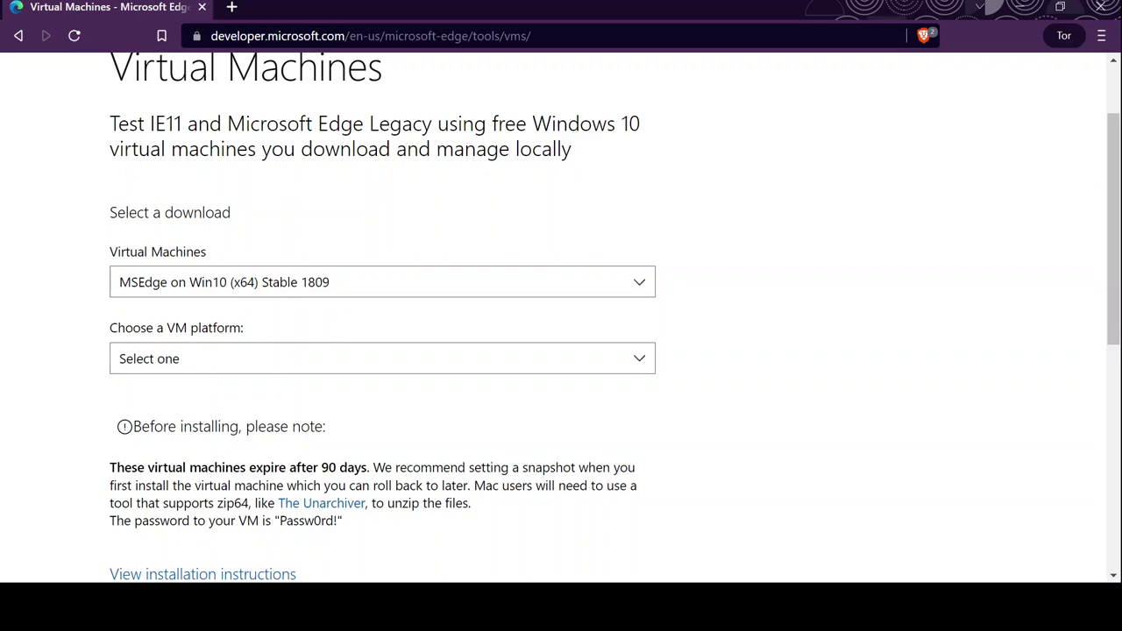
pyautogui.press('Tab')
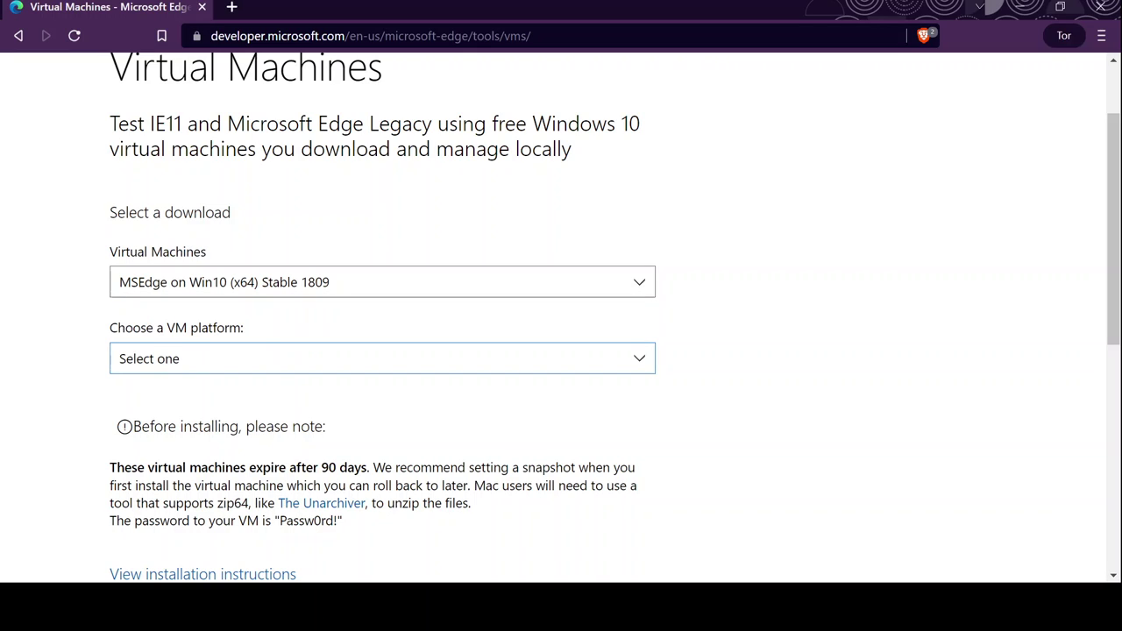
pyautogui.press('Down')
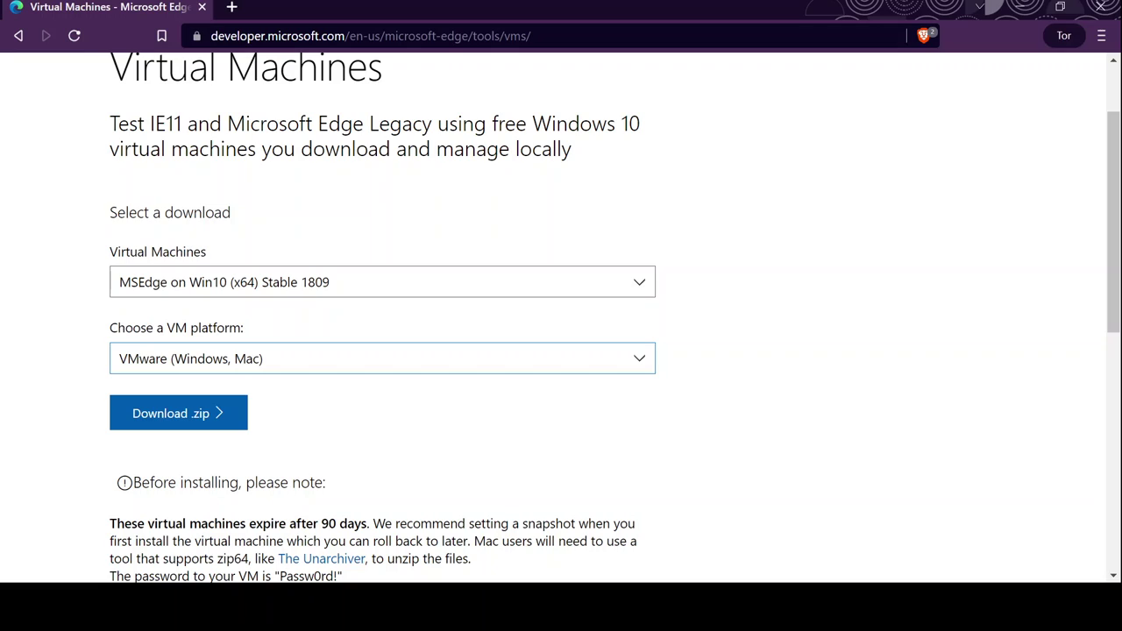
pyautogui.press('Tab')
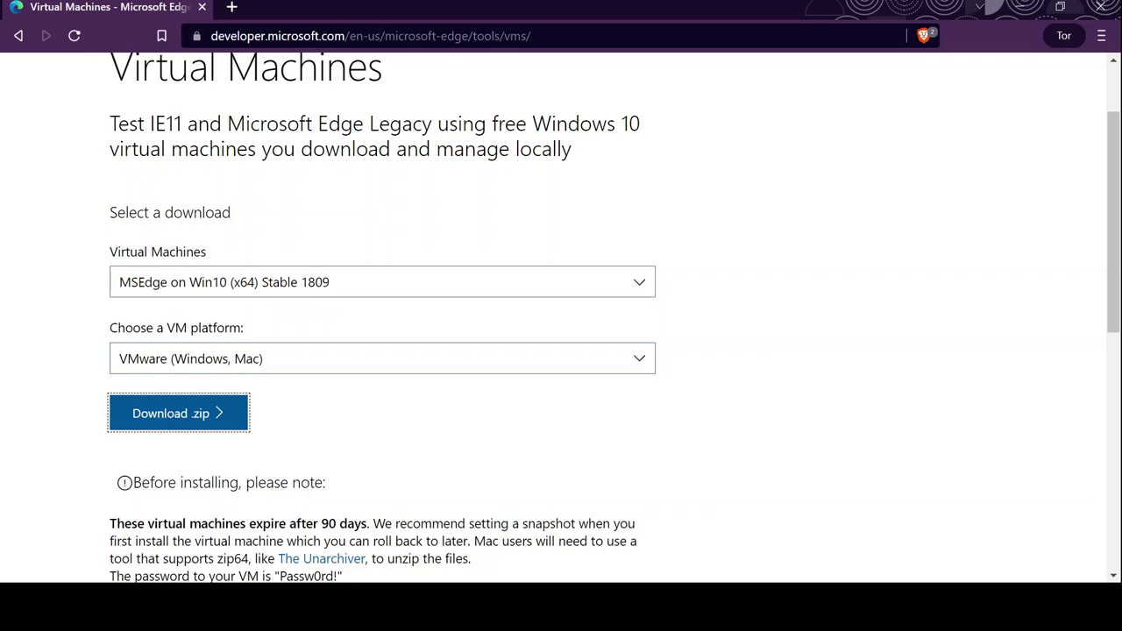
pyautogui.press('Return')
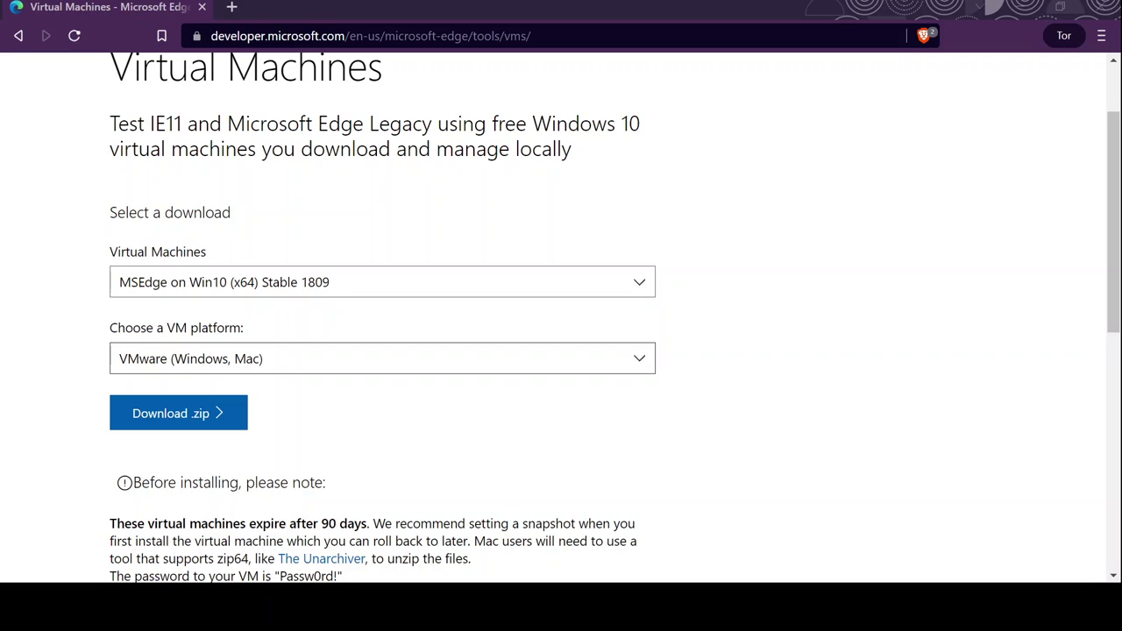
pyautogui.click(178, 413)
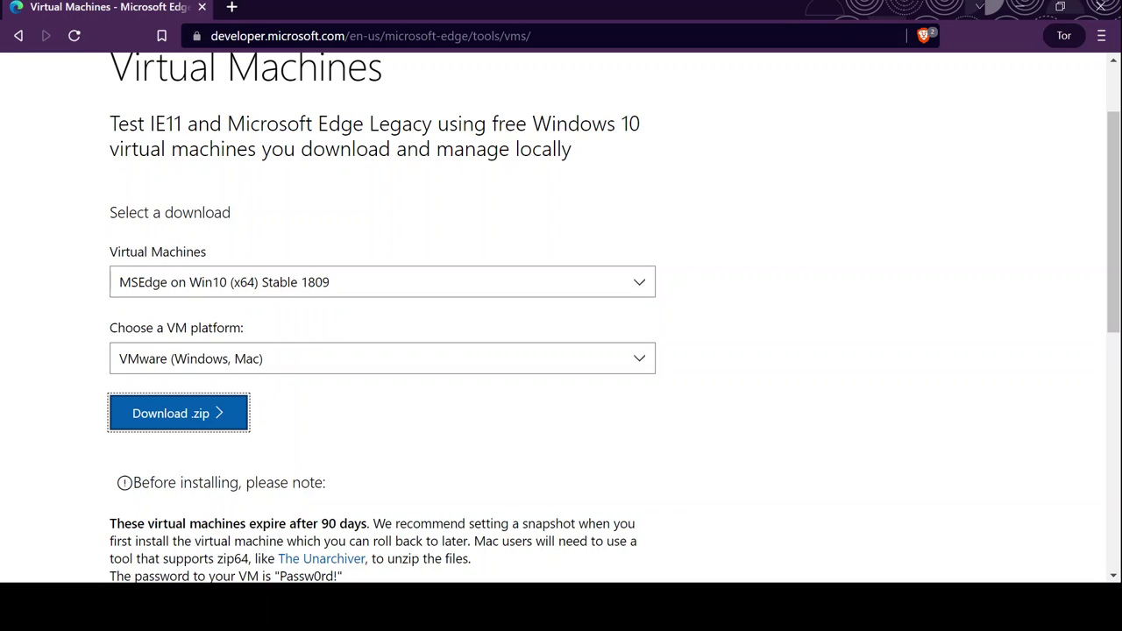
# Scroll the Virtual Machines download page back up
pyautogui.scroll(2, 614, 318)
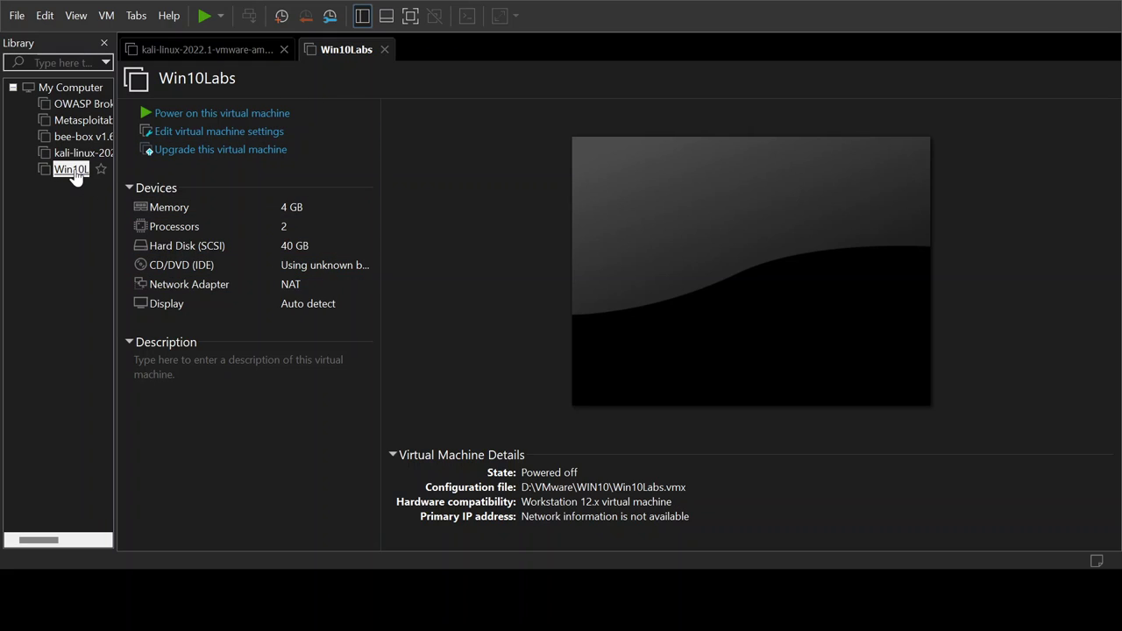
# Keep the name Win10Labs and power on the virtual machine
pyautogui.click(432, 169)
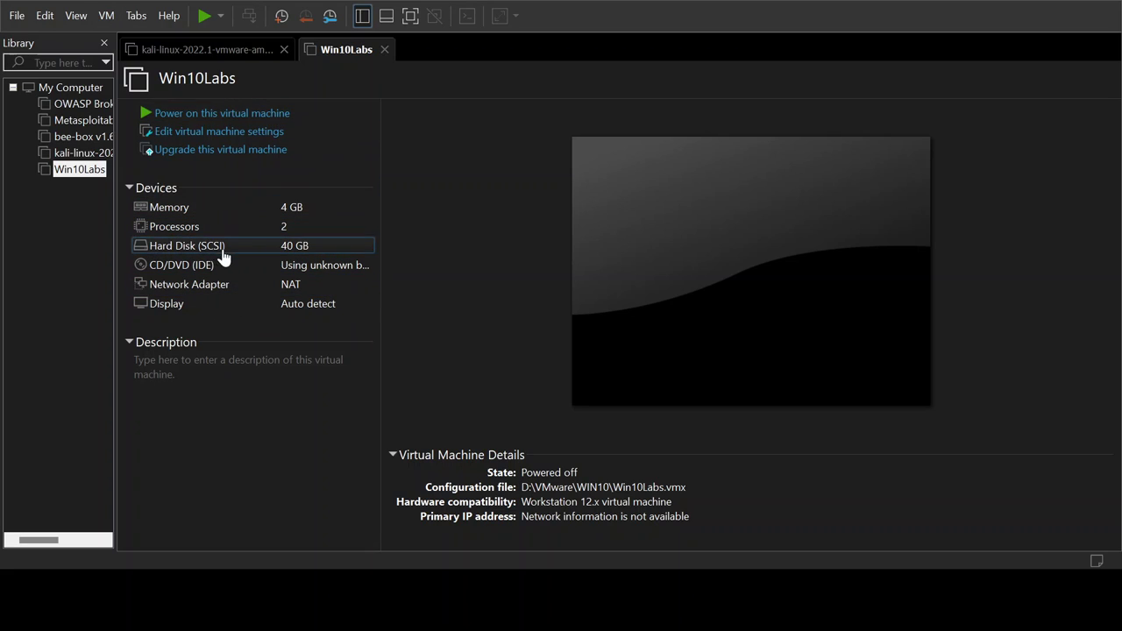
pyautogui.click(230, 123)
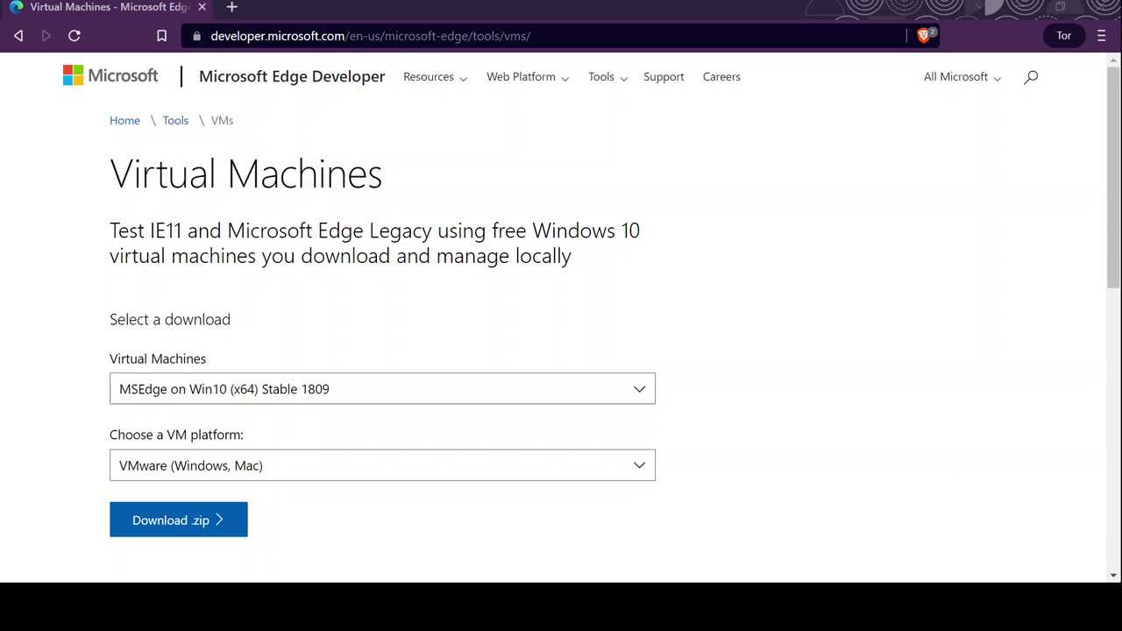
# Scroll the Virtual Machines page to review the MSEdge Win10 1809 VMware selection
pyautogui.scroll(-6, 552, 303)
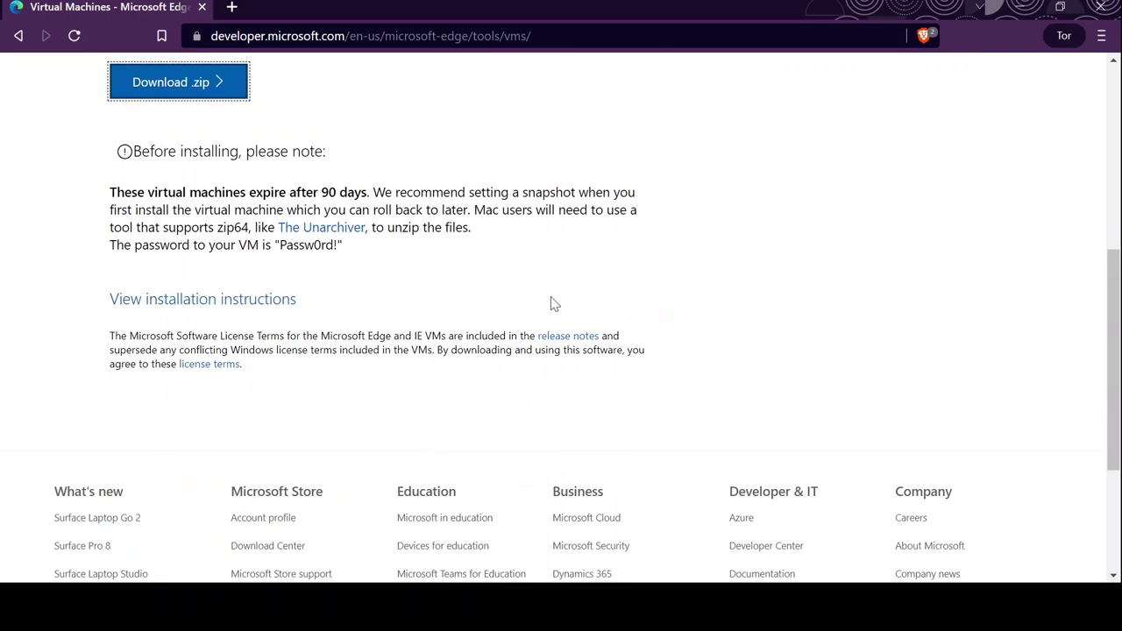
pyautogui.scroll(6, 551, 303)
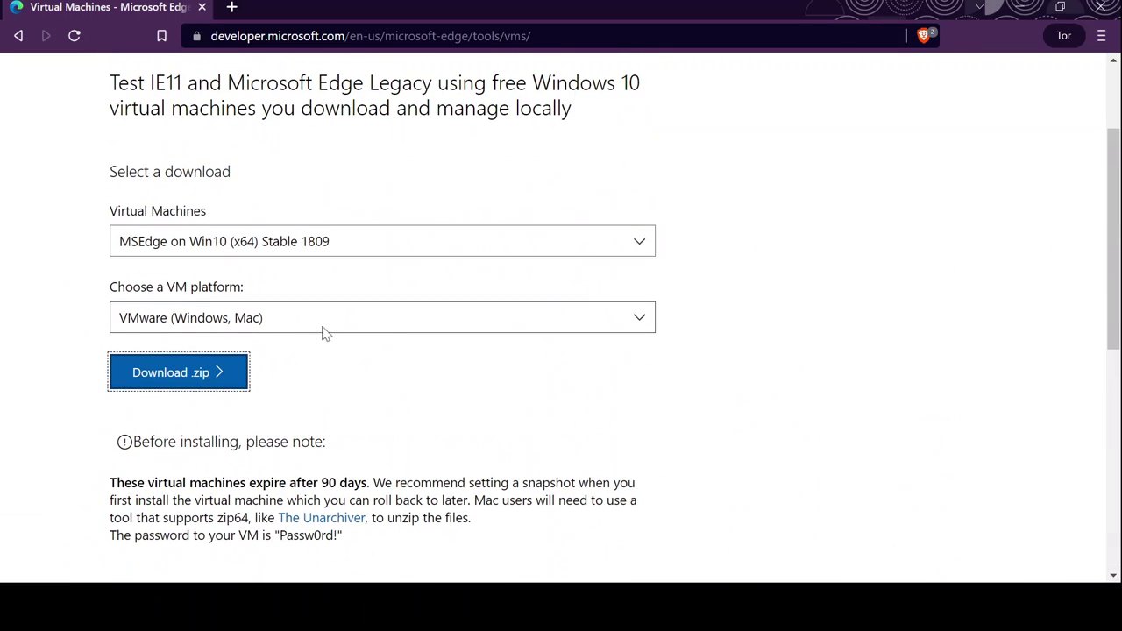
pyautogui.scroll(2, 688, 283)
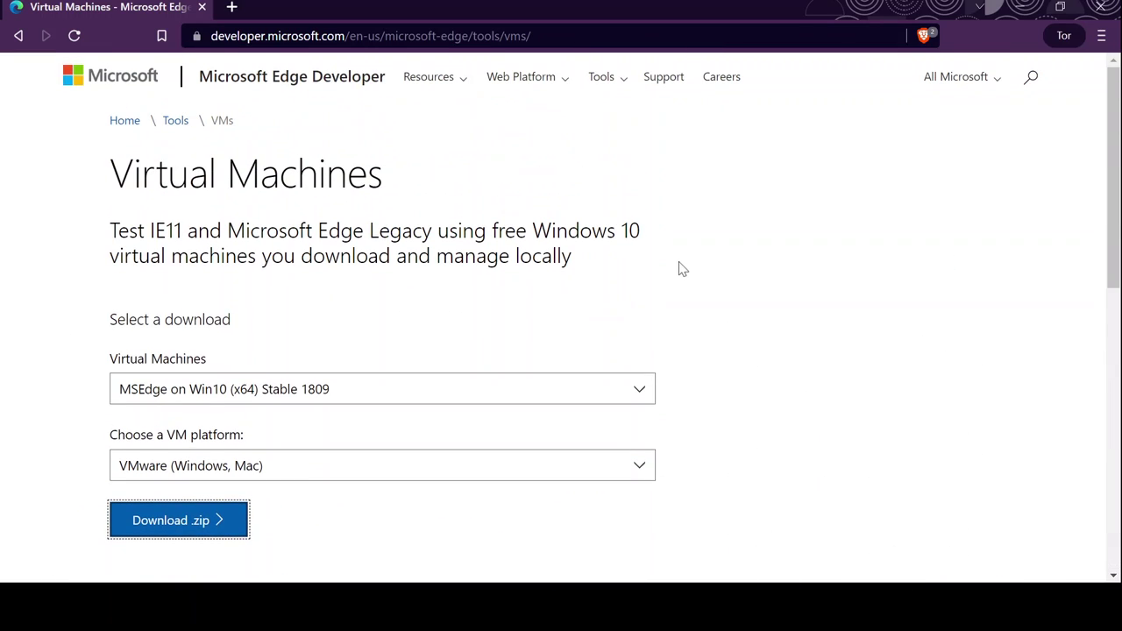
pyautogui.scroll(-1, 682, 269)
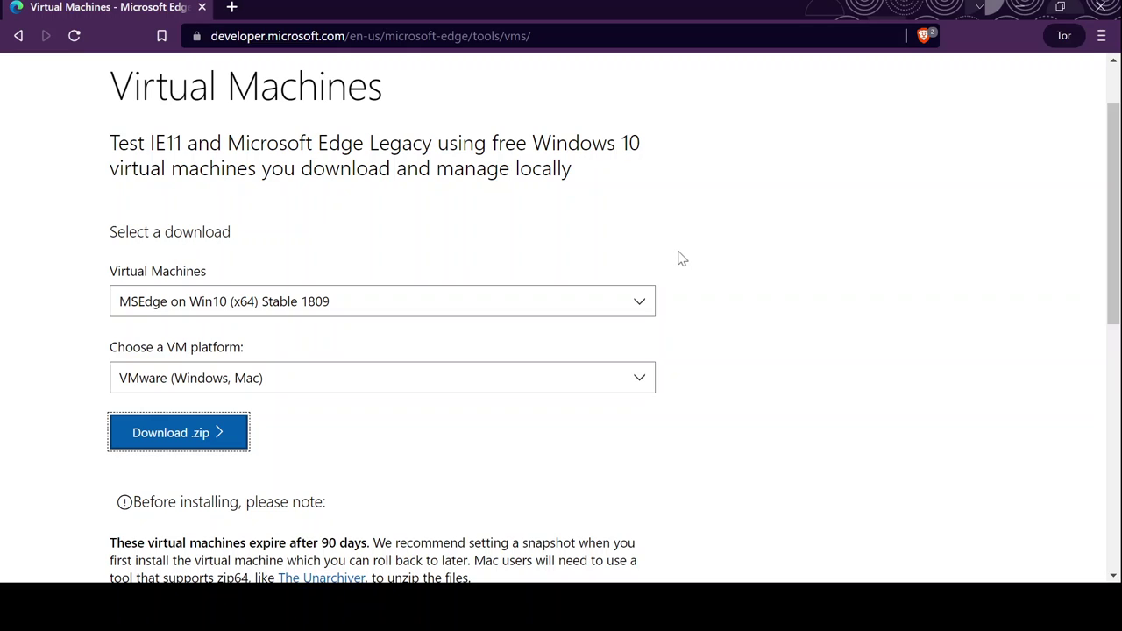
pyautogui.scroll(1, 726, 255)
pyautogui.scroll(-1, 724, 253)
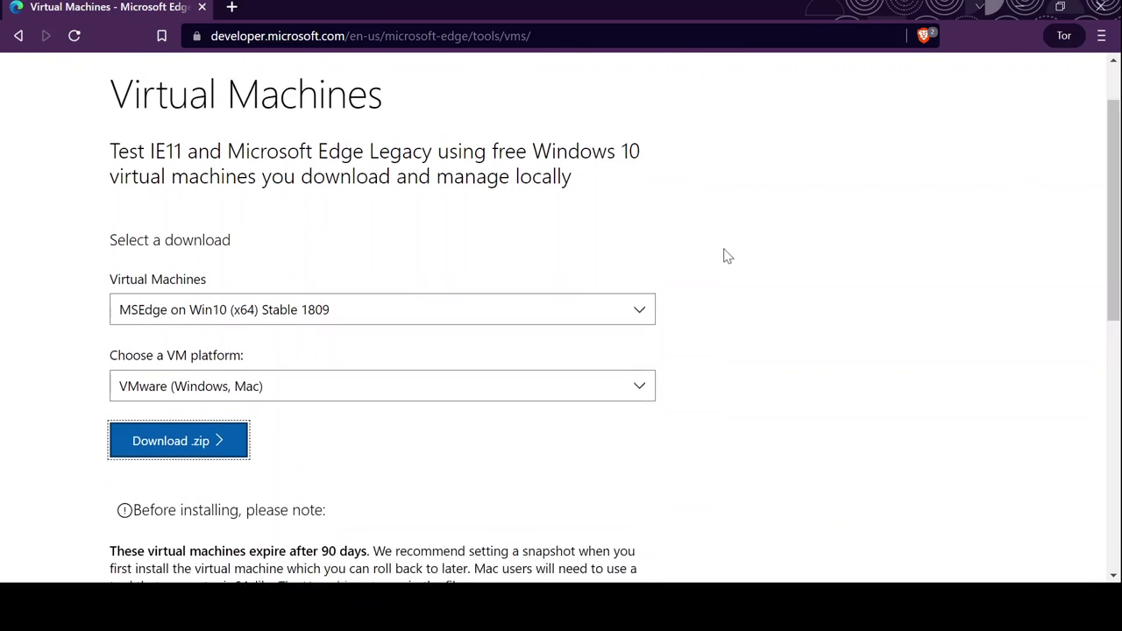
pyautogui.scroll(1, 727, 253)
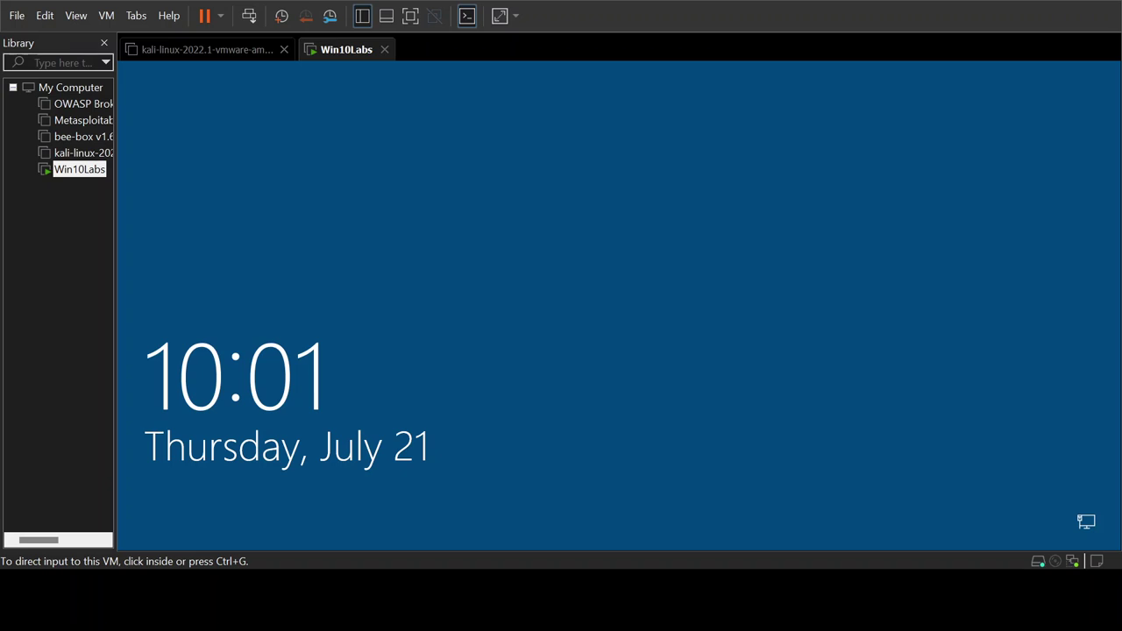
# Give the VM console input and dismiss the Win10Labs lock screen to reach sign-in
pyautogui.click(633, 446)
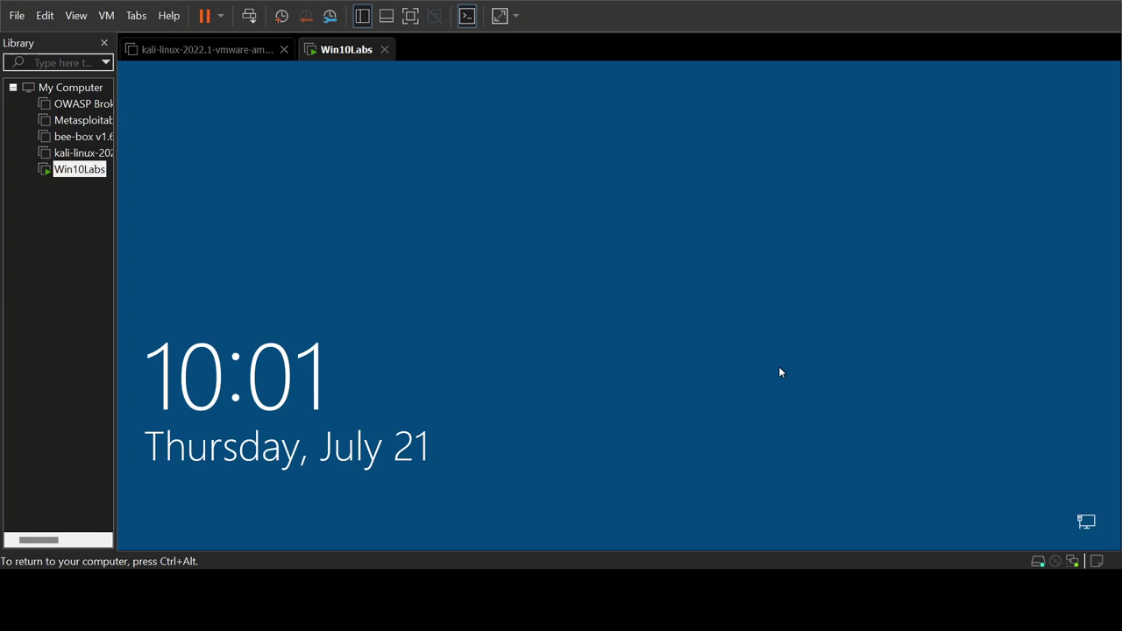
pyautogui.hotkey('ctrl', 'alt')
pyautogui.click(360, 177)
pyautogui.hotkey('ctrl', 'alt')
pyautogui.click(277, 90)
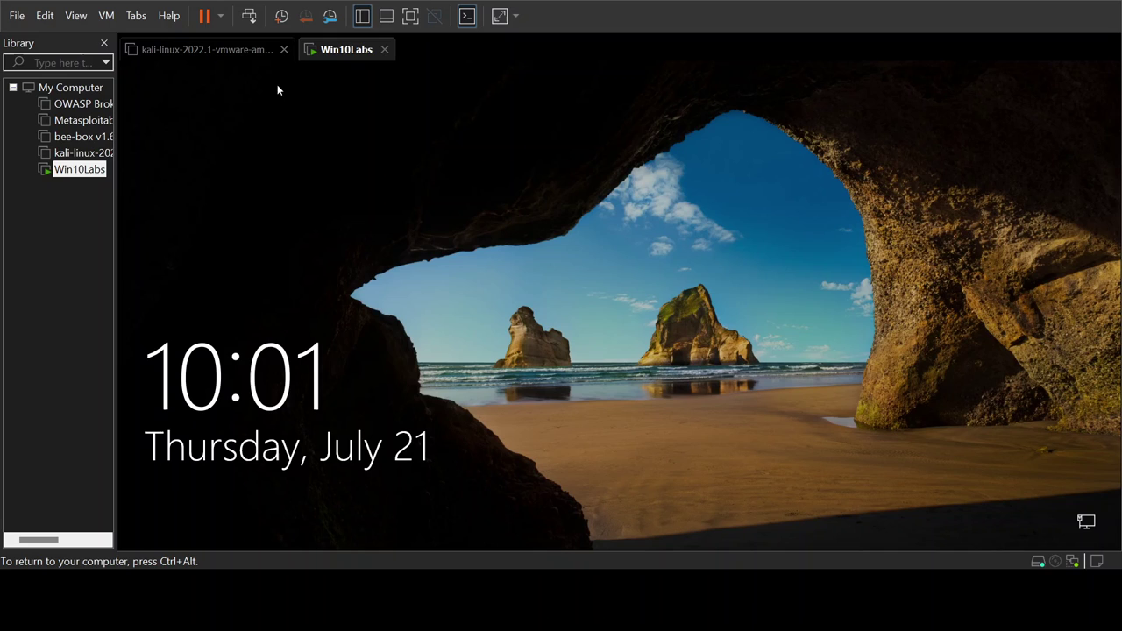
pyautogui.click(637, 302)
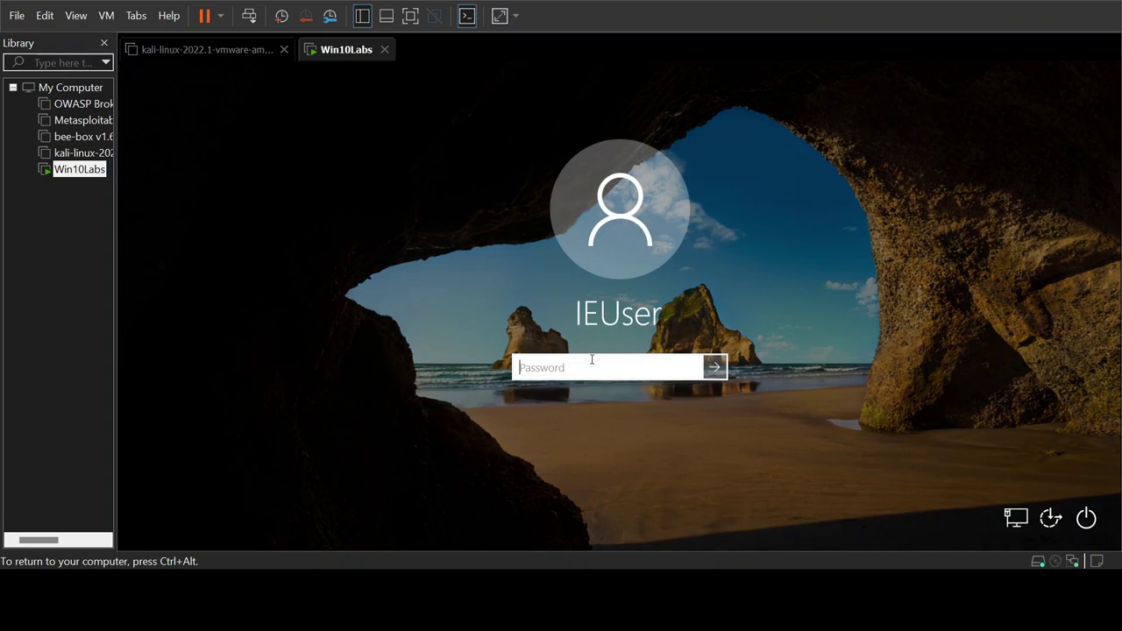
pyautogui.click(606, 301)
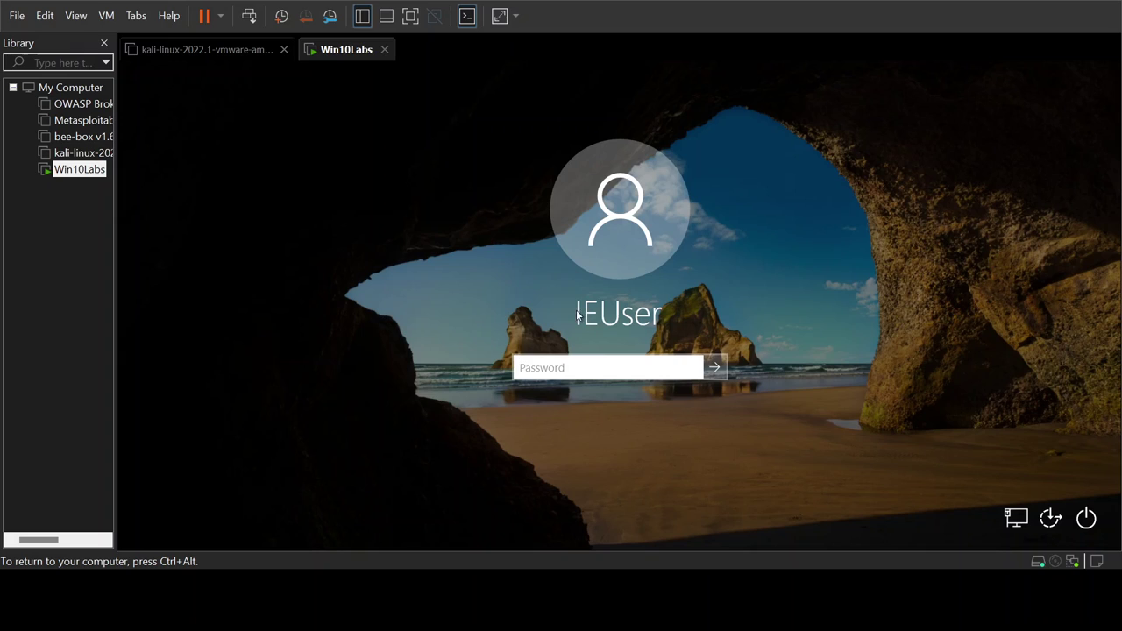
pyautogui.click(589, 319)
pyautogui.hotkey('ctrl', 'alt')
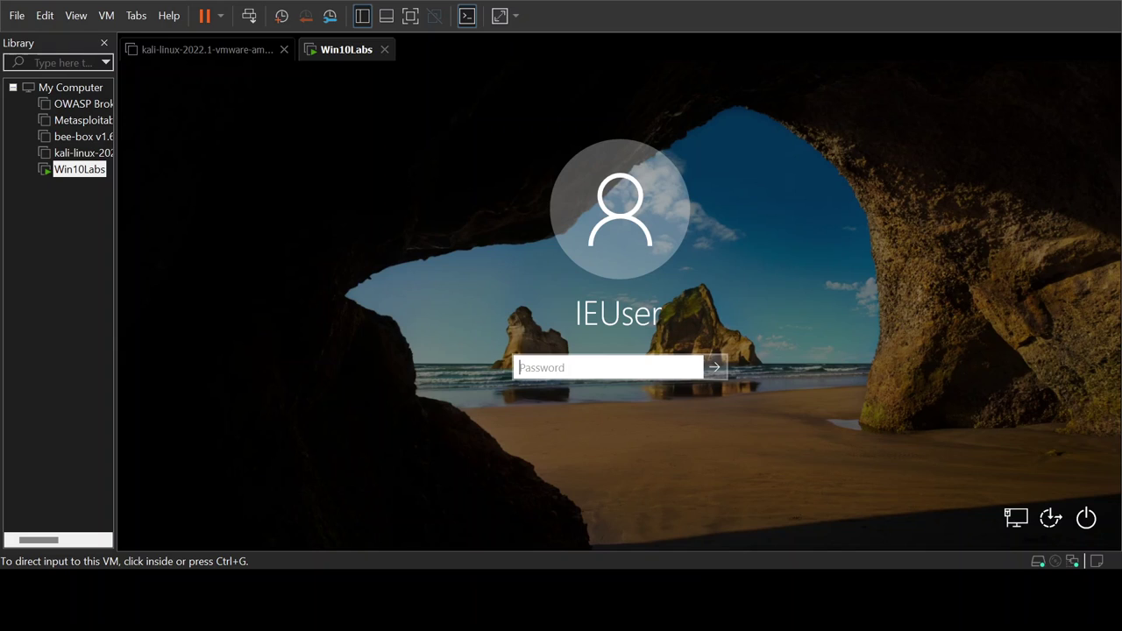
pyautogui.click(470, 362)
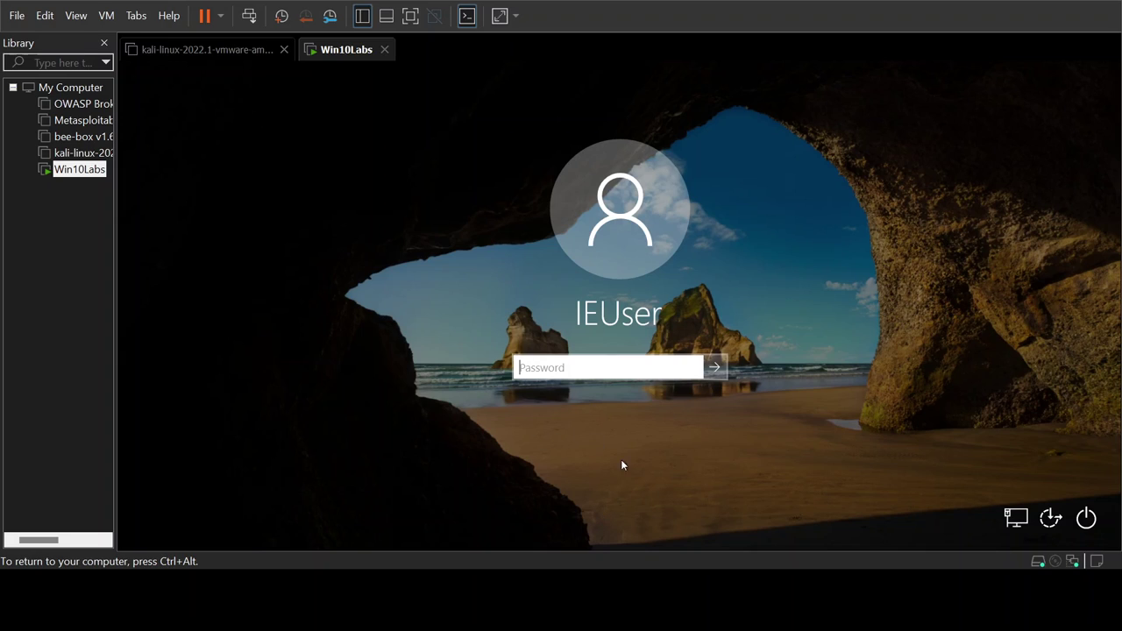
pyautogui.hotkey('ctrl', 'alt')
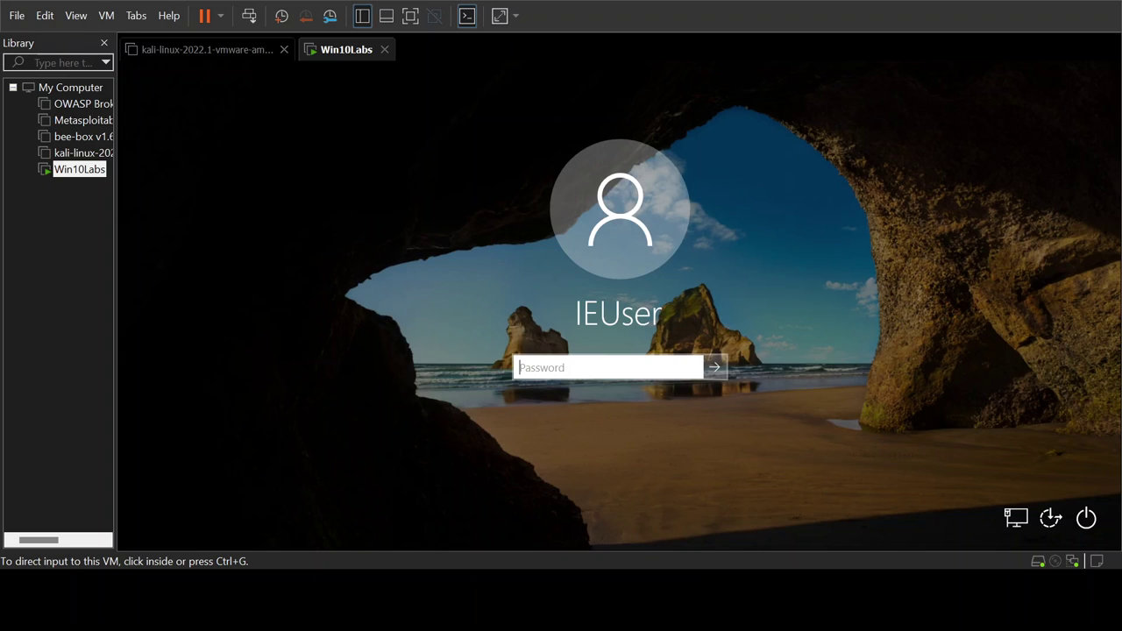
pyautogui.click(546, 400)
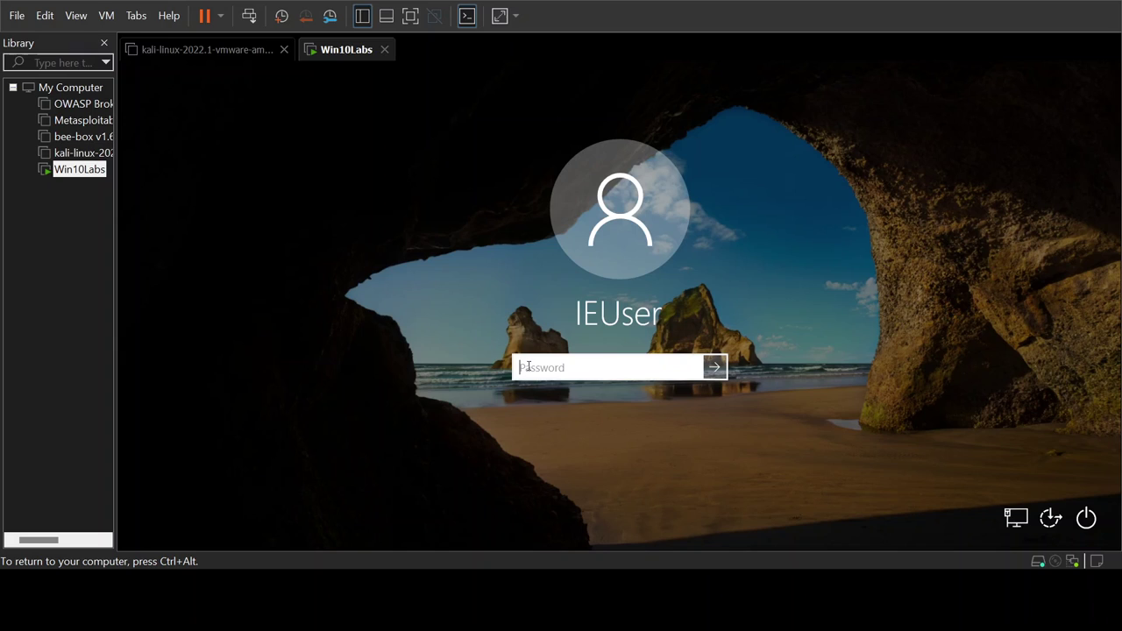
pyautogui.hotkey('ctrl', 'alt')
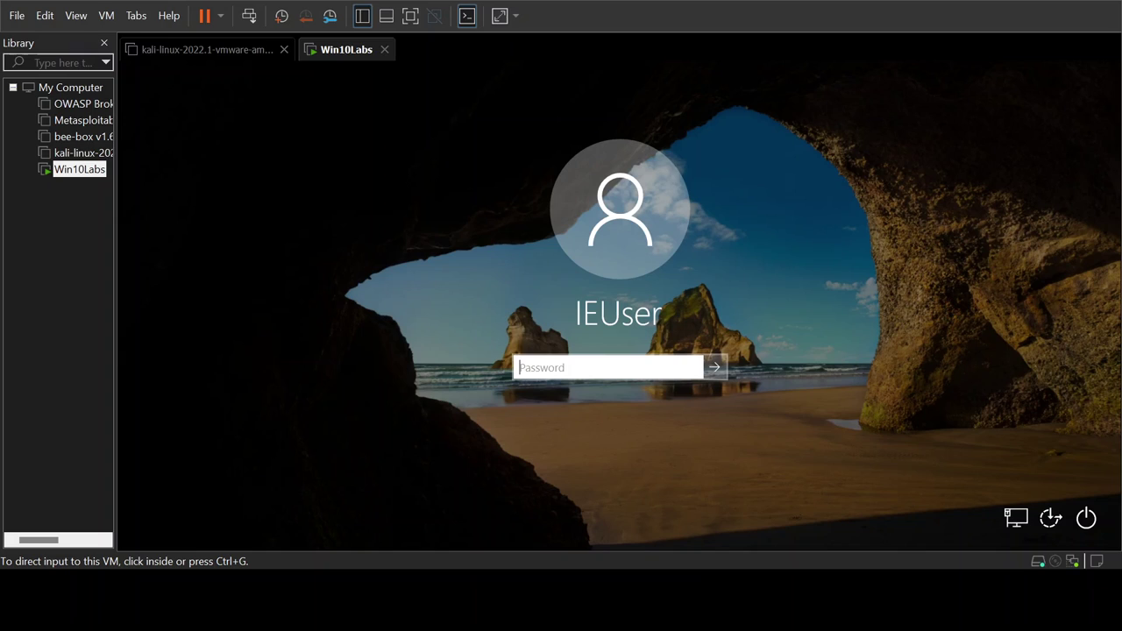
pyautogui.click(561, 367)
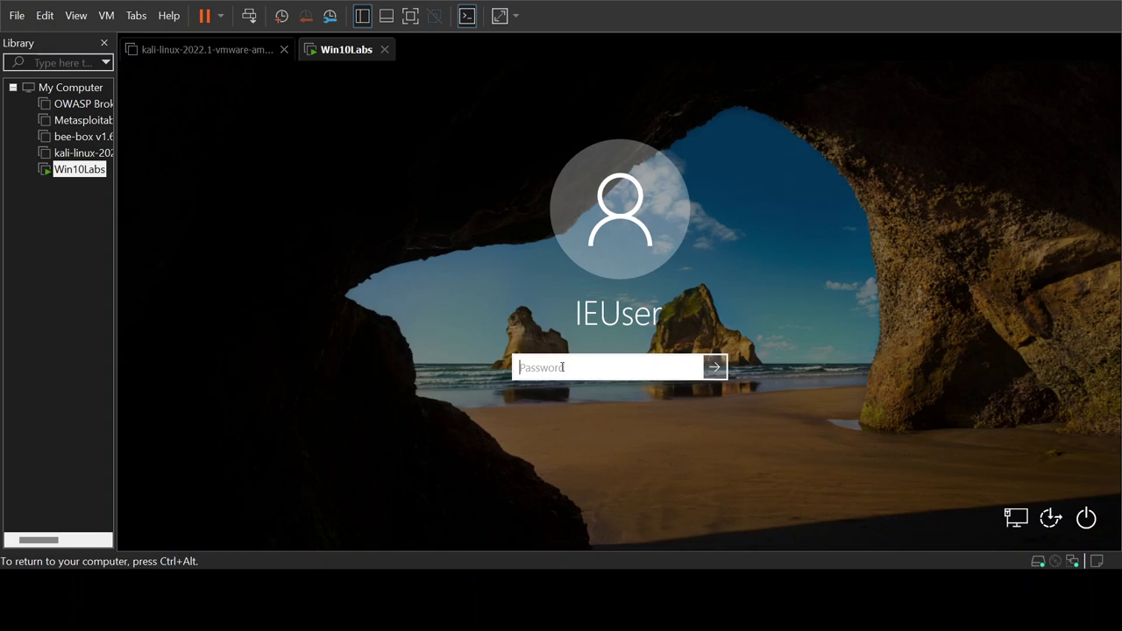
# Enter the IEUser account password, reveal it to verify, and sign in
pyautogui.write('Passw0rd!')
pyautogui.click(691, 368)
pyautogui.click(690, 369)
pyautogui.click(715, 368)
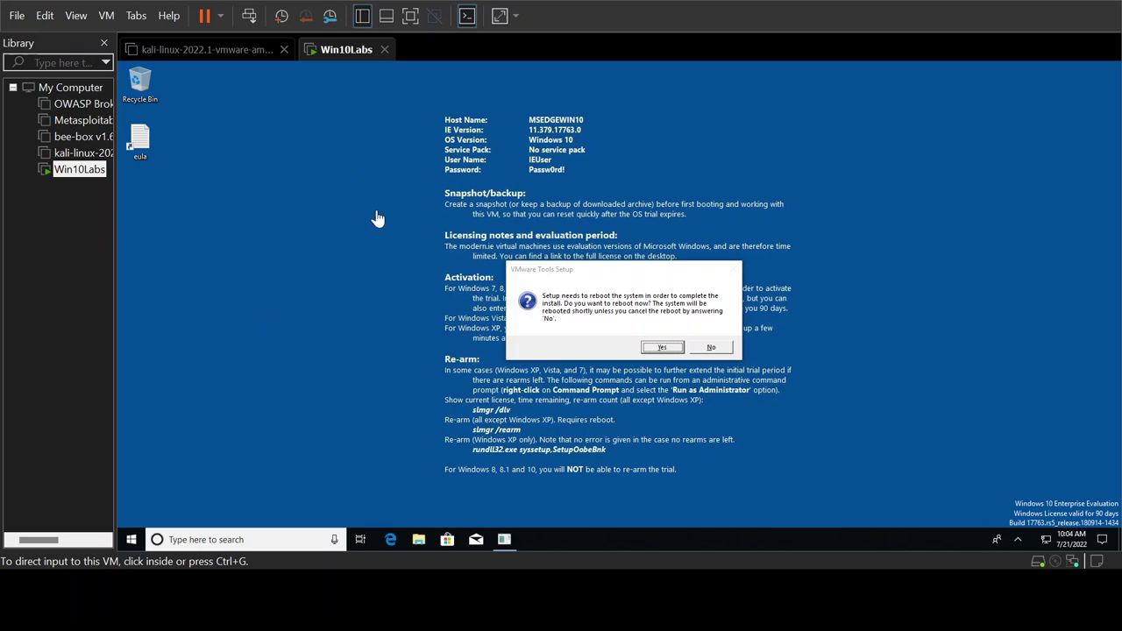
# Accept the VMware Tools reboot, then browse This PC and Documents in File Explorer and close it
pyautogui.click(364, 159)
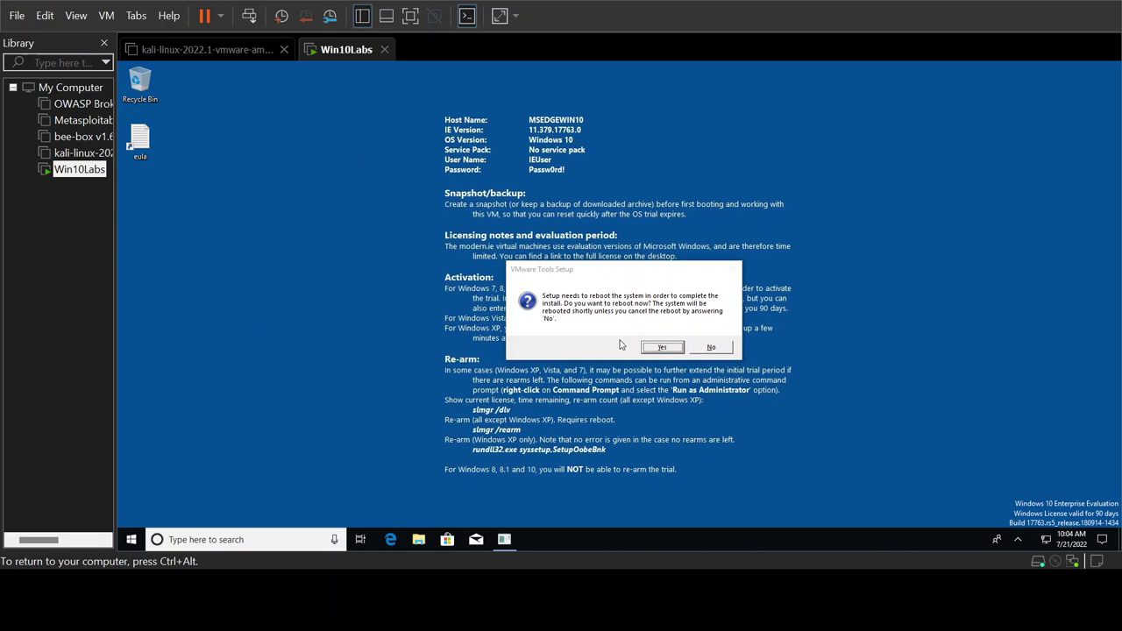
pyautogui.click(658, 348)
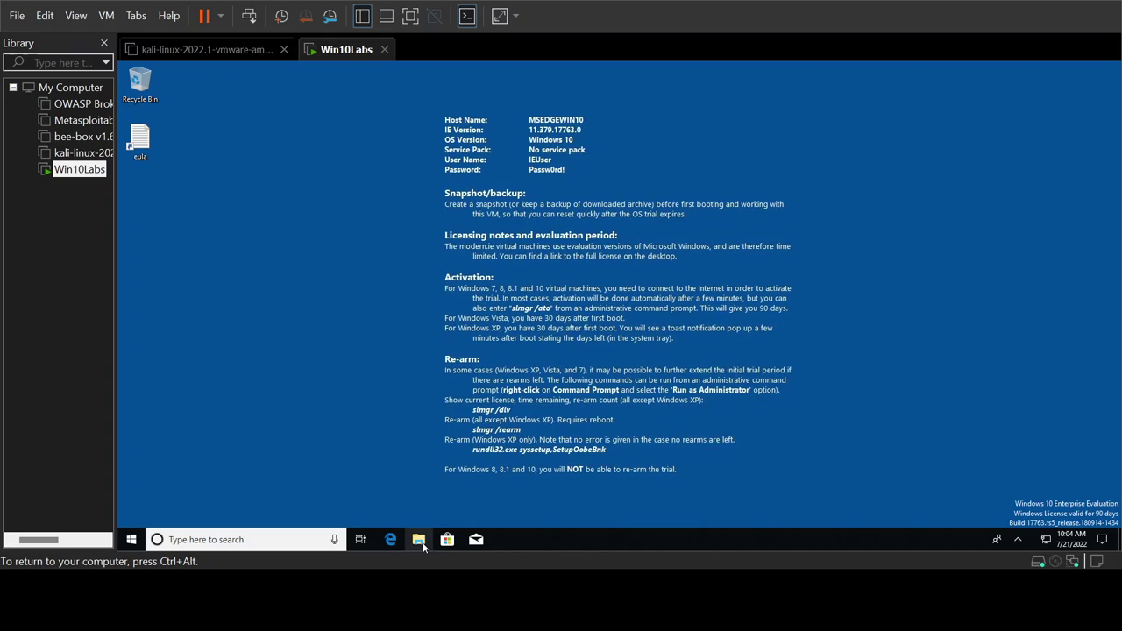
pyautogui.click(421, 540)
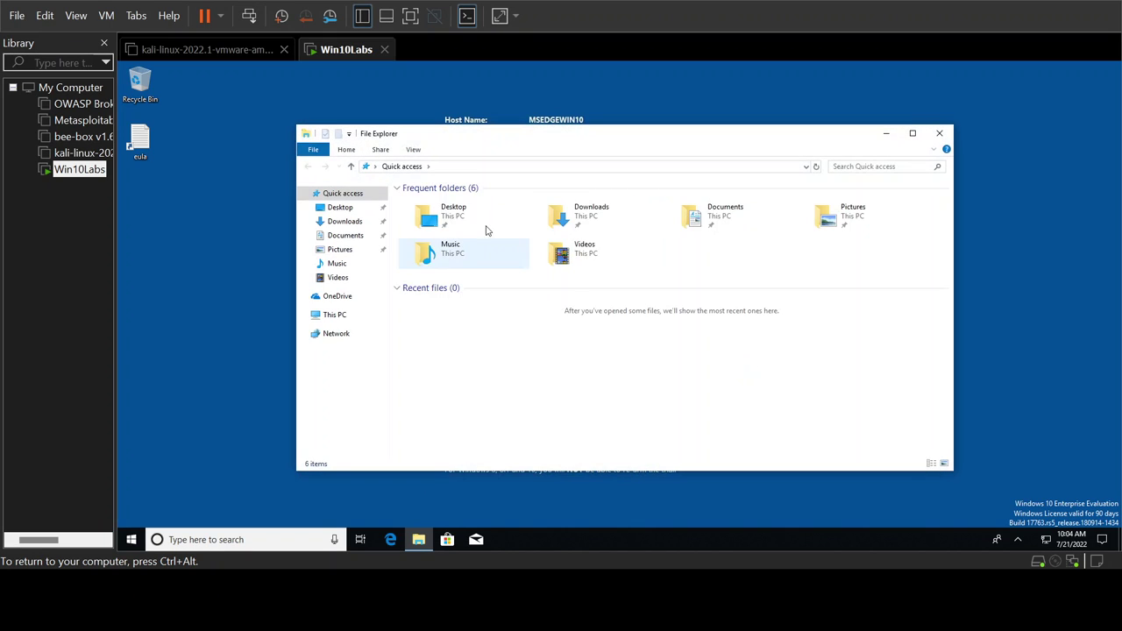
pyautogui.click(343, 319)
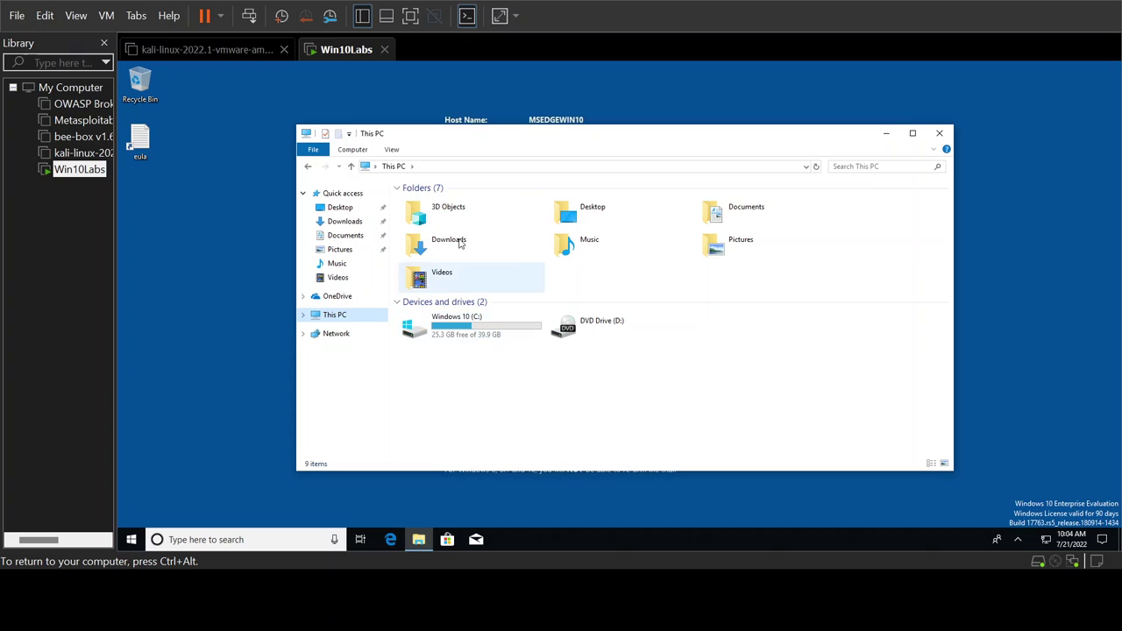
pyautogui.click(342, 235)
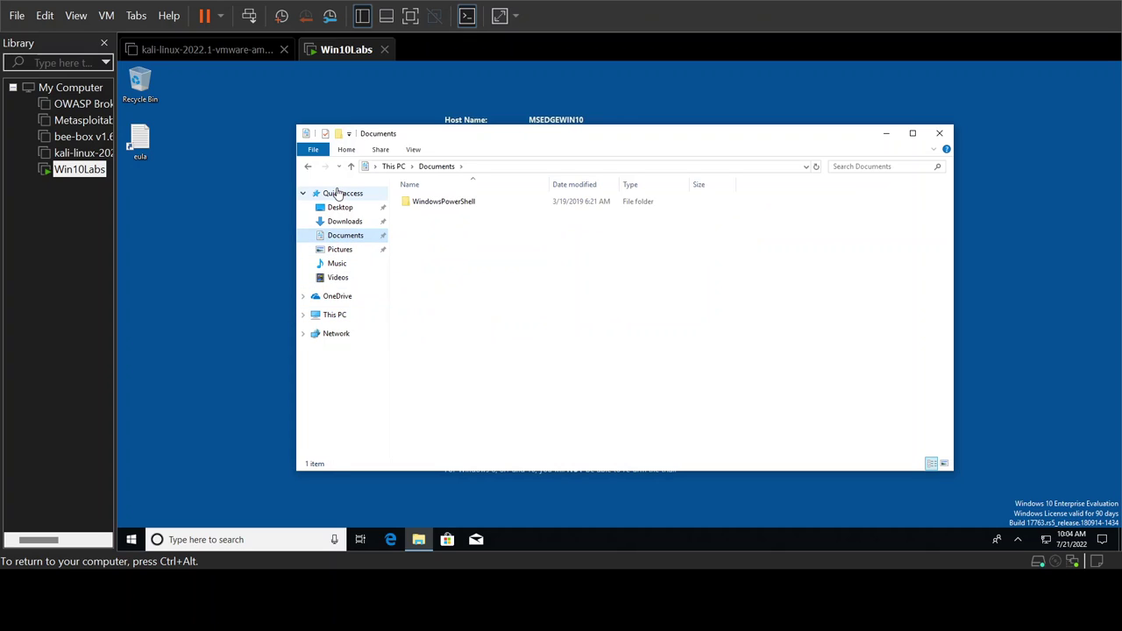
pyautogui.click(338, 193)
pyautogui.click(939, 133)
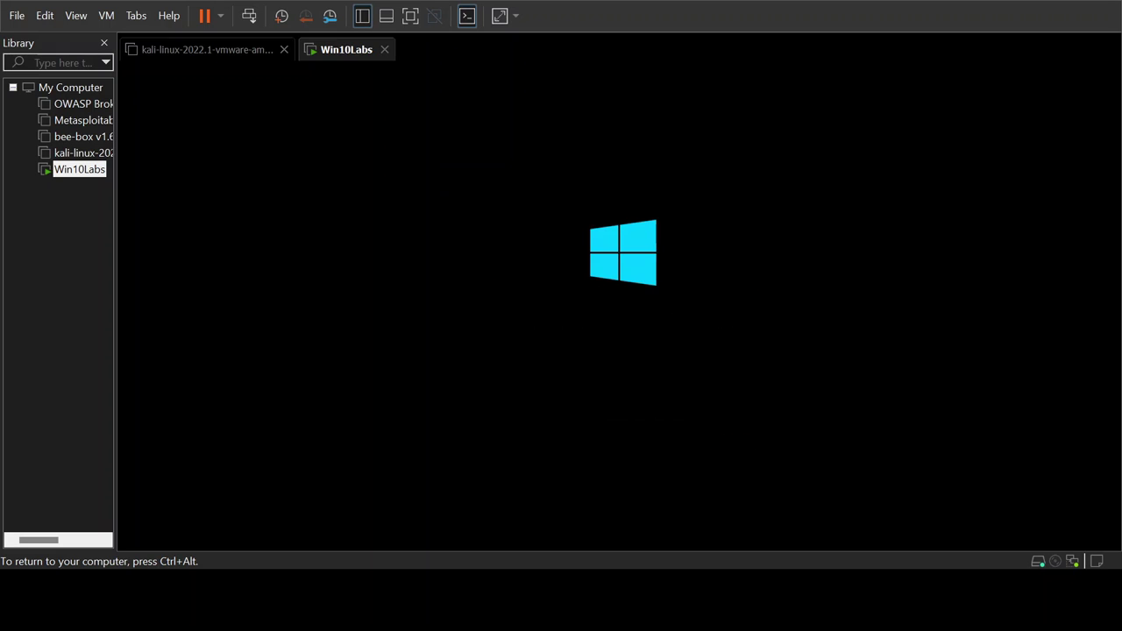
# Release input from the Win10Labs VM with Ctrl+Alt while it restarts
pyautogui.hotkey('ctrl', 'alt')
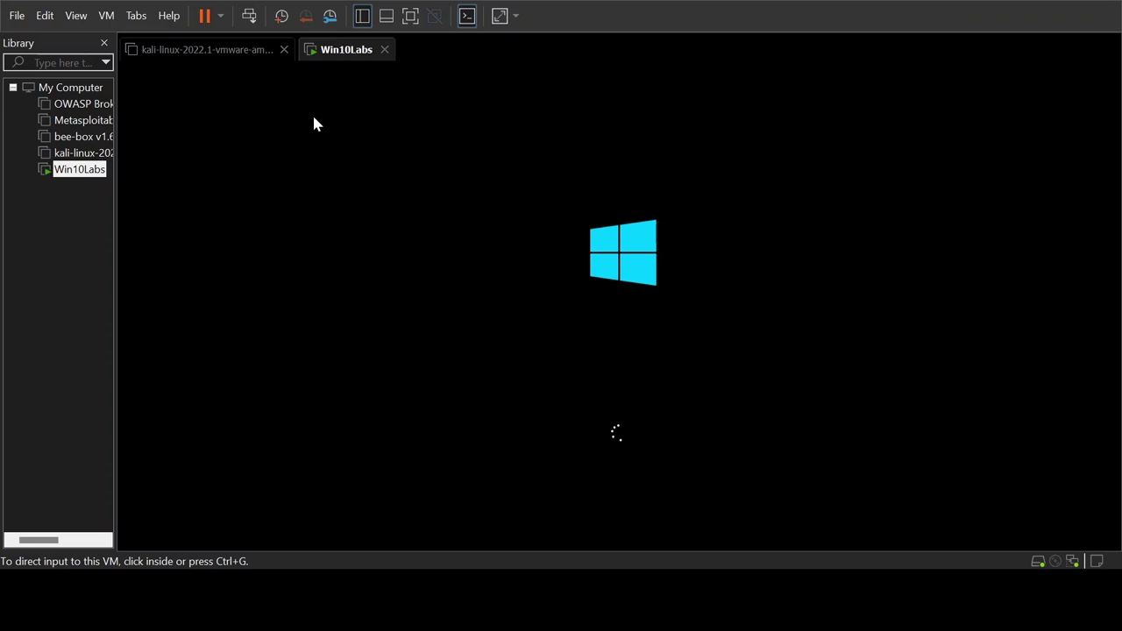